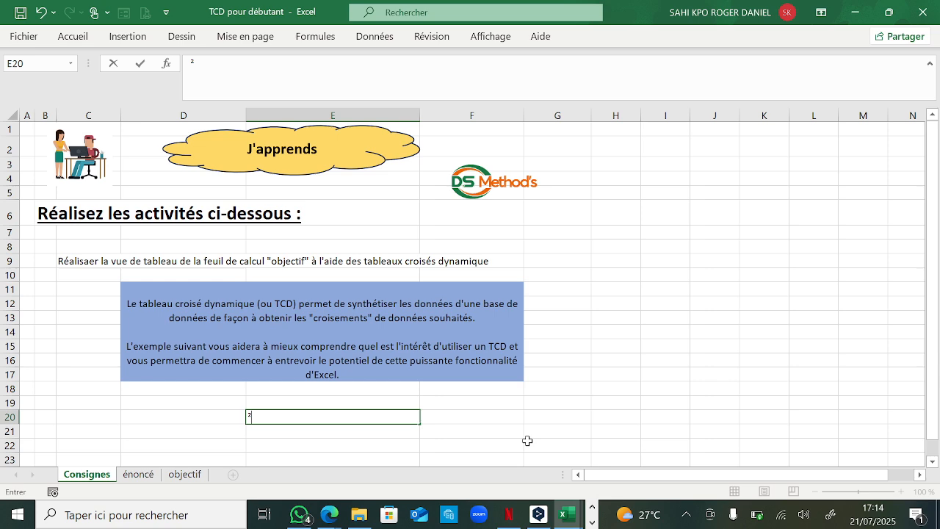
# Create a pivot table on a new worksheet from the énoncé data range A1:D19.
pyautogui.click(138, 473)
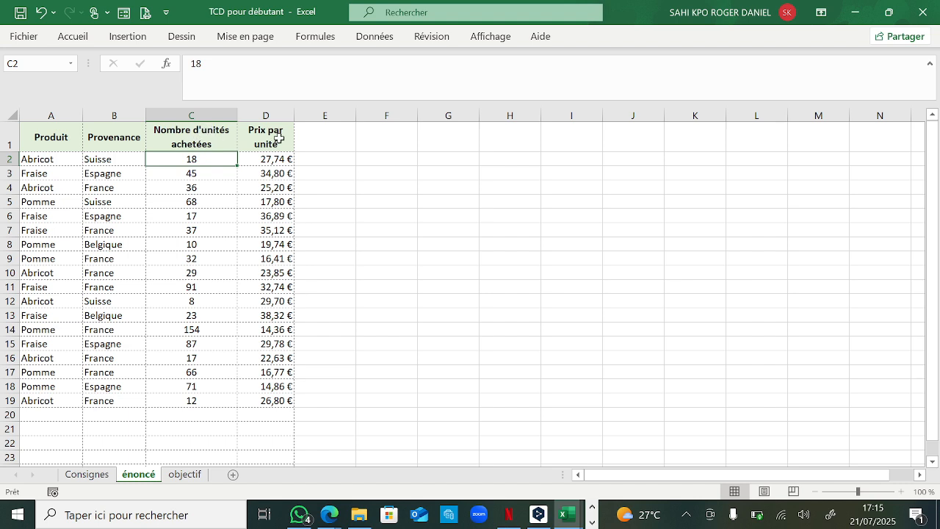
pyautogui.click(183, 475)
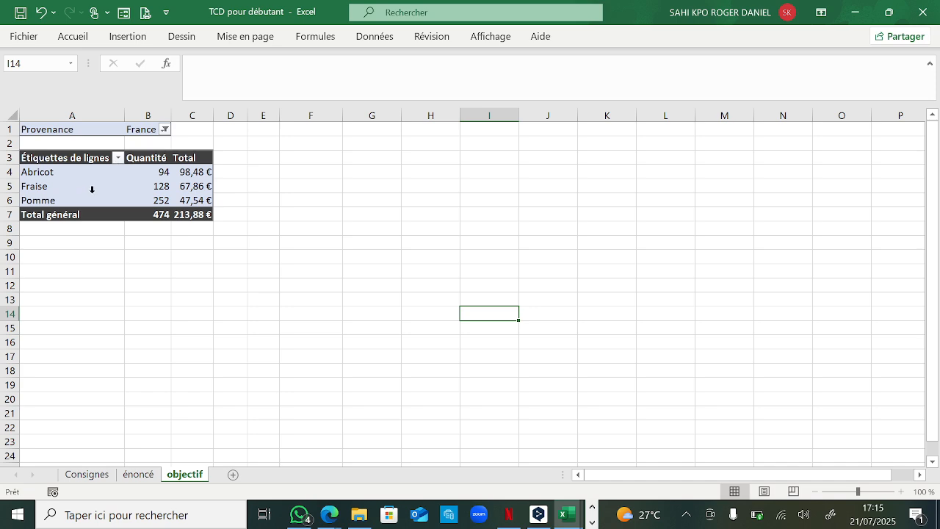
pyautogui.click(131, 477)
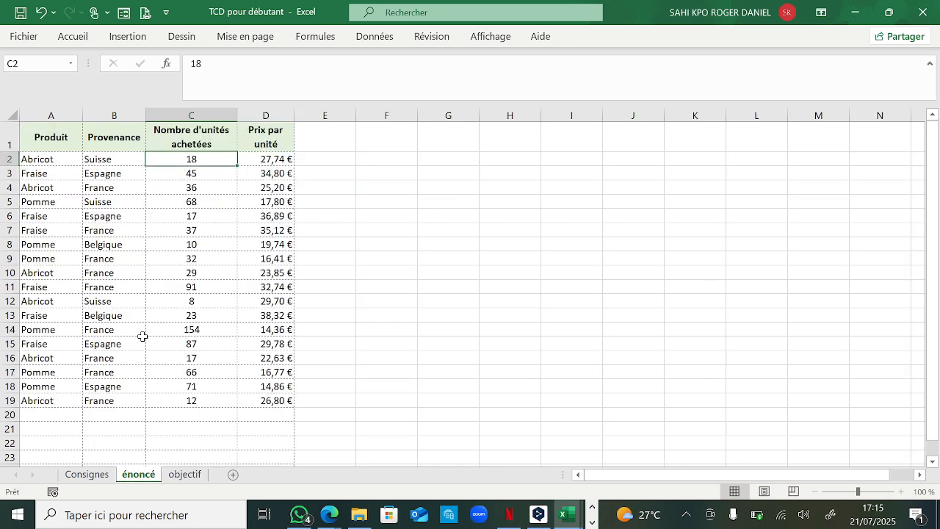
pyautogui.click(42, 147)
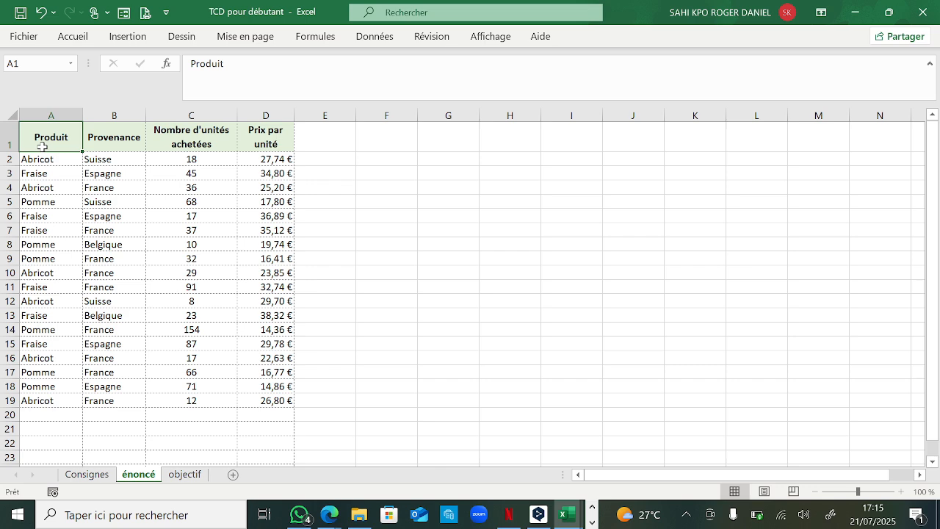
pyautogui.hotkey('ctrl', 'a')
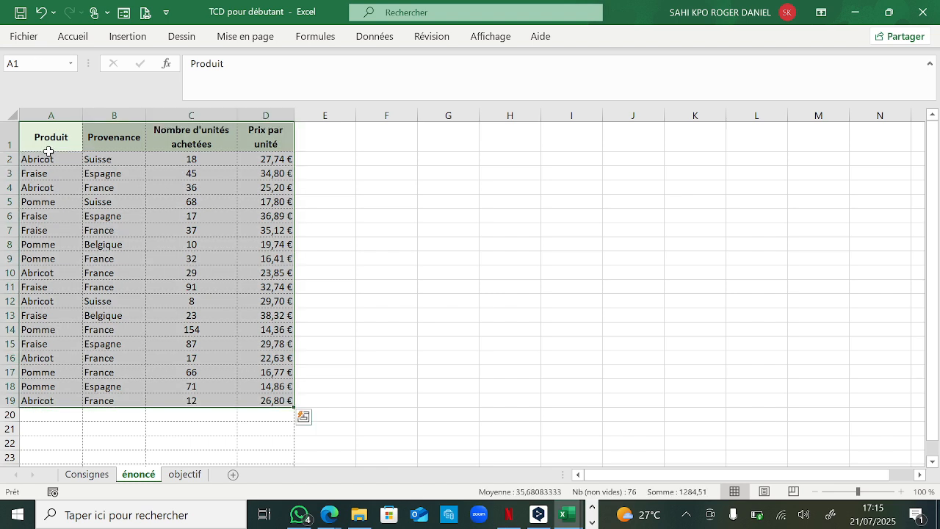
pyautogui.click(128, 37)
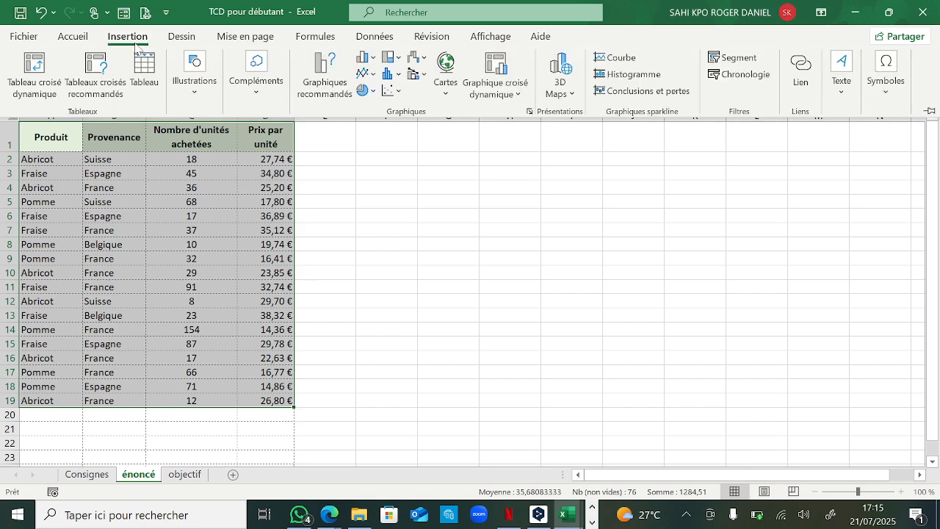
pyautogui.click(40, 96)
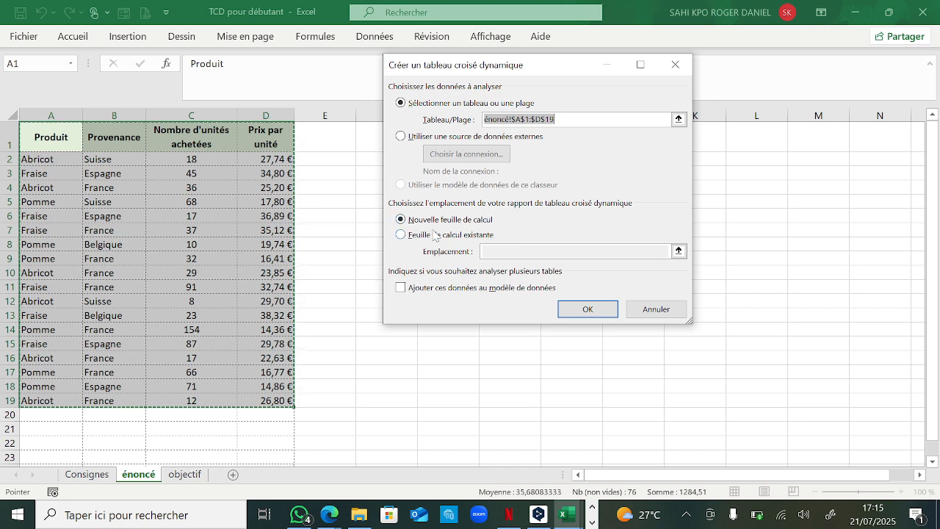
pyautogui.click(587, 309)
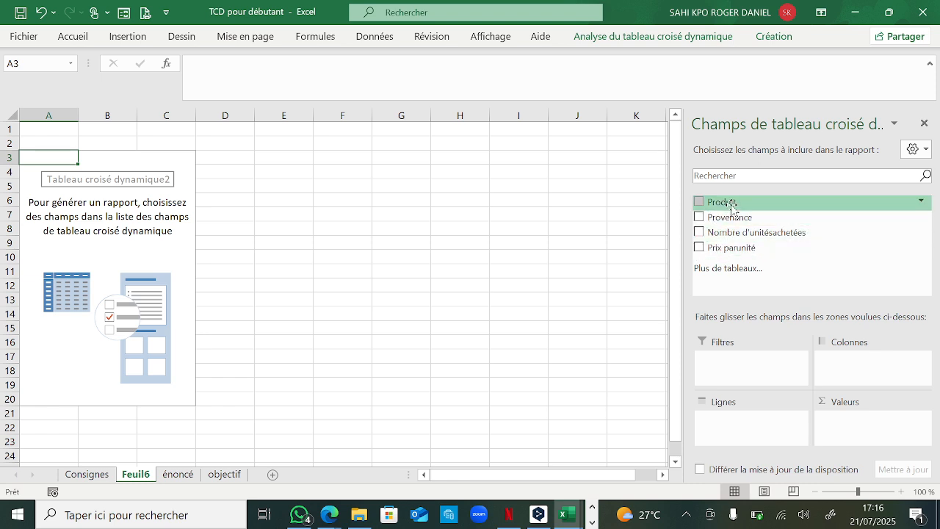
# Add Produit and Provenance to the pivot table's rows, and Nombre d'unités achetées and Prix par unité to its values.
pyautogui.moveTo(732, 206); pyautogui.dragTo(736, 433)
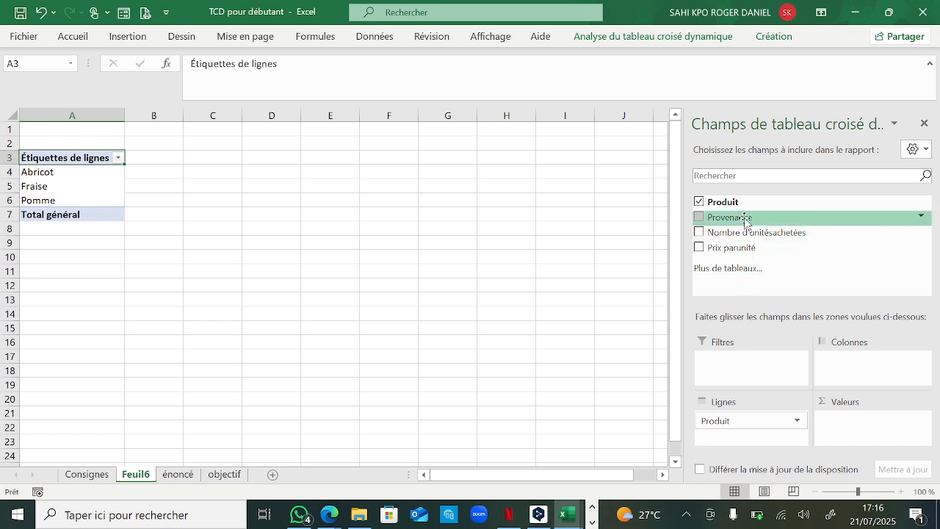
pyautogui.moveTo(745, 220); pyautogui.dragTo(761, 438)
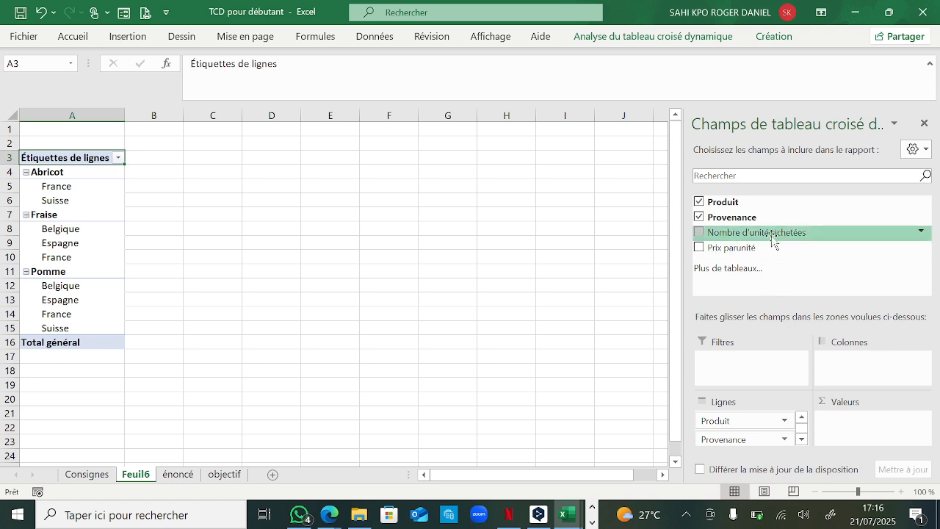
pyautogui.moveTo(771, 235); pyautogui.dragTo(868, 428)
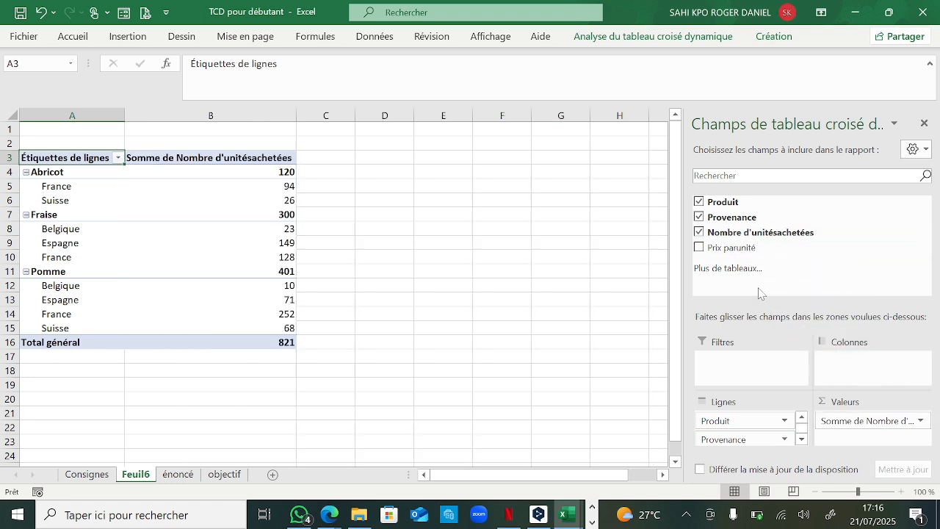
pyautogui.moveTo(728, 247); pyautogui.dragTo(846, 437)
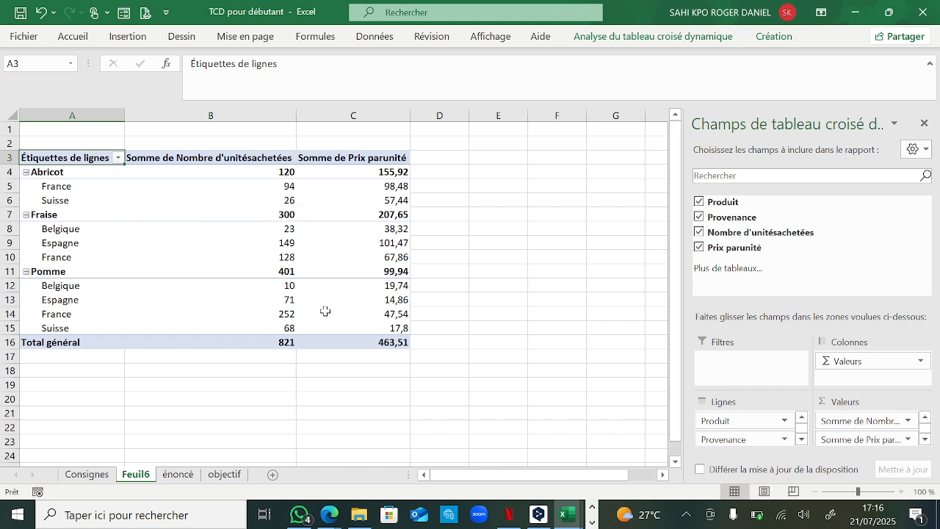
pyautogui.moveTo(325, 311)
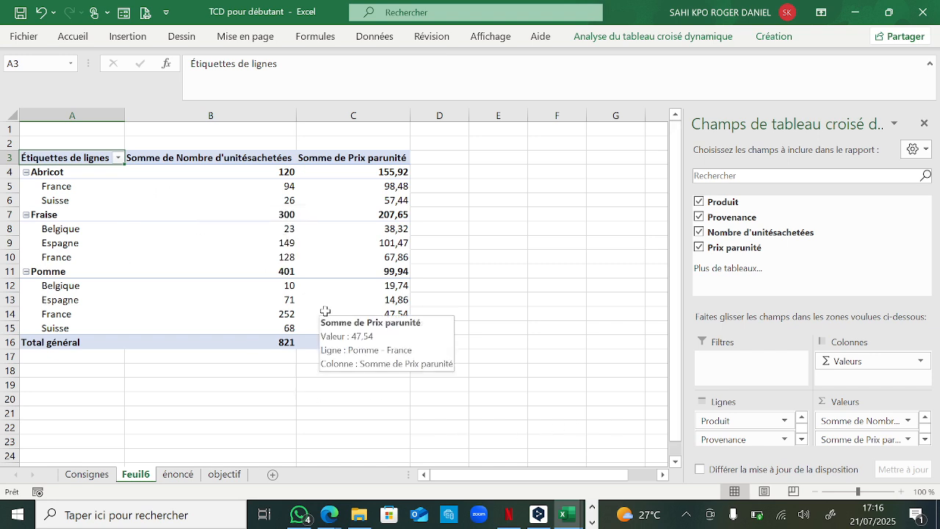
# Check the target table on the objectif sheet and rename the pivot table's units-purchased value field as quantité.
pyautogui.click(225, 474)
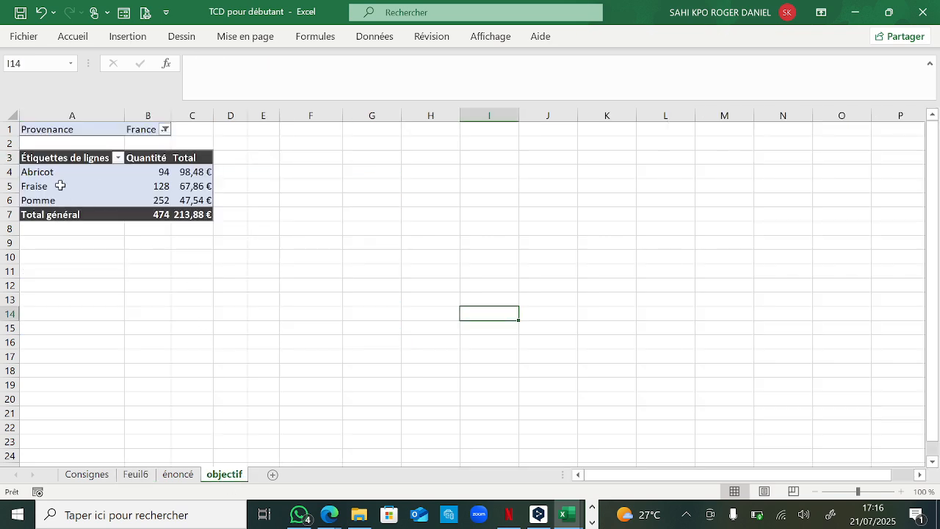
pyautogui.click(136, 475)
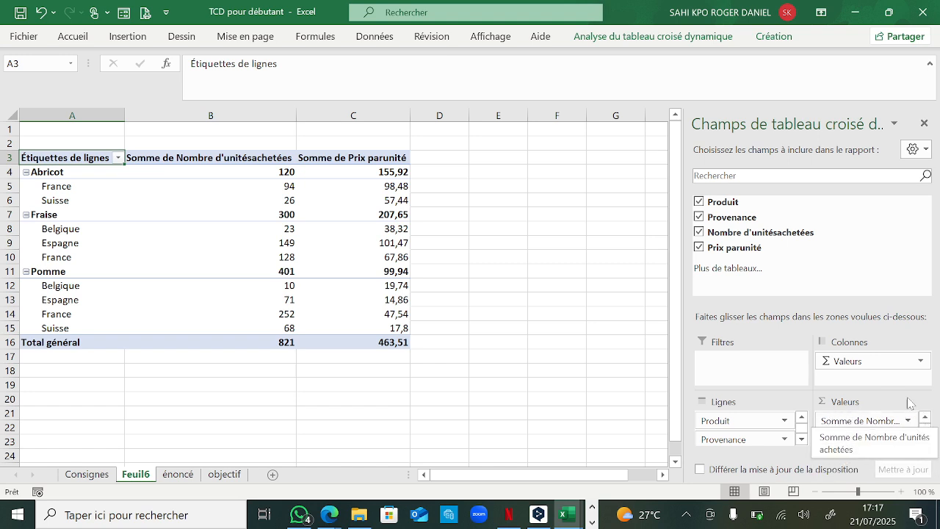
pyautogui.click(908, 426)
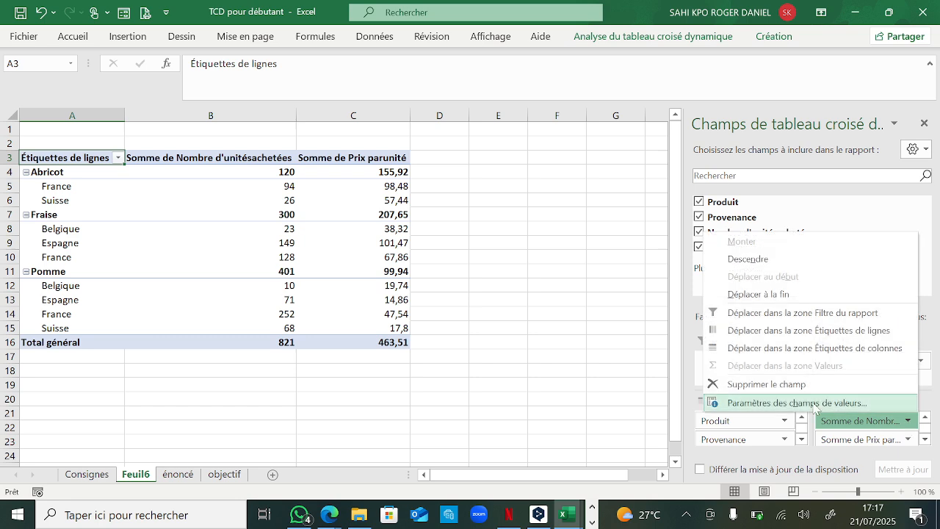
pyautogui.click(797, 403)
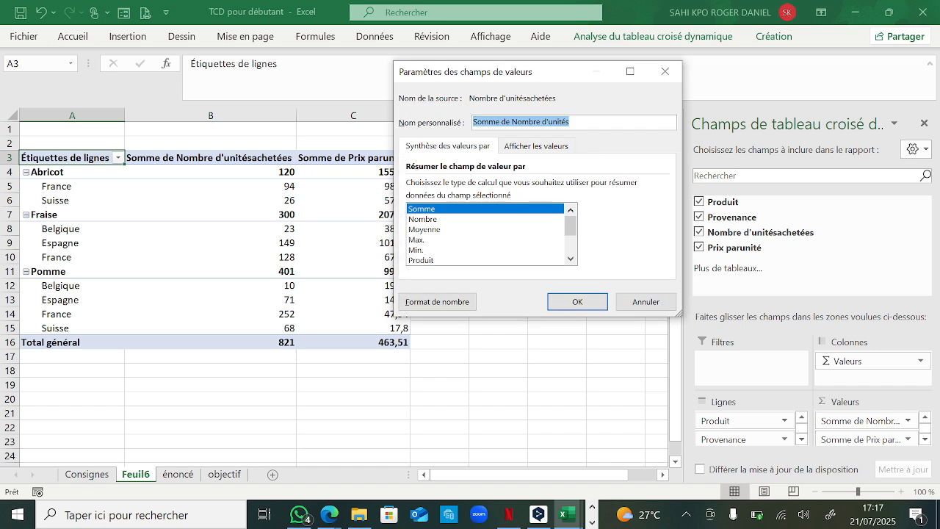
pyautogui.write('quantité')
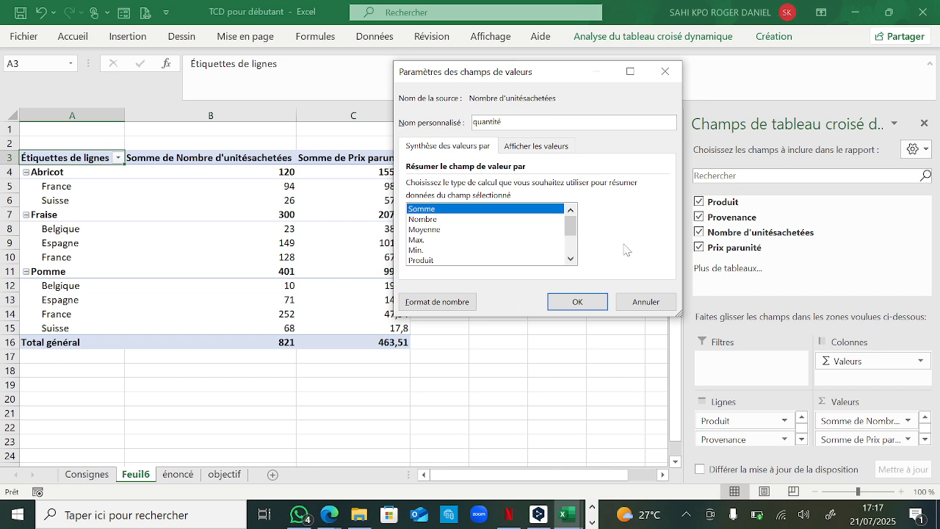
pyautogui.click(589, 301)
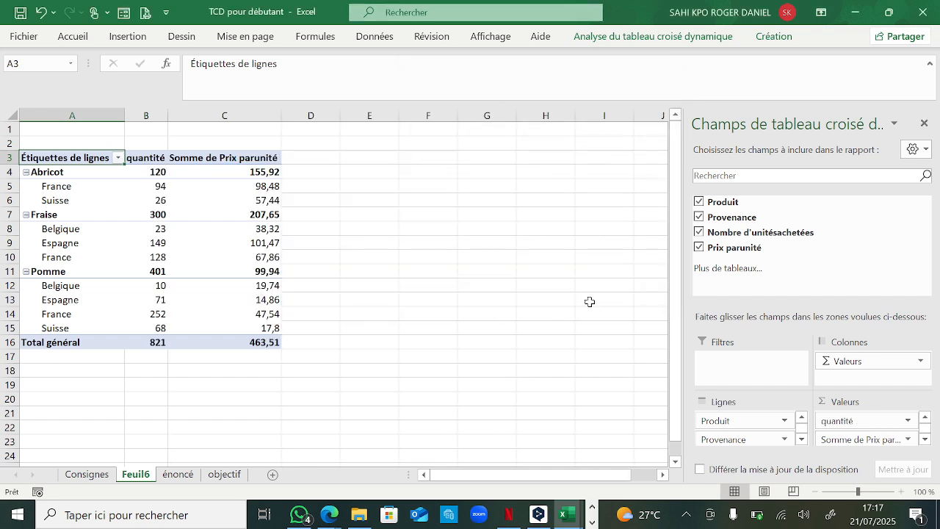
# Give the pivot table's unit price value field the custom name prix_unité.
pyautogui.click(154, 159)
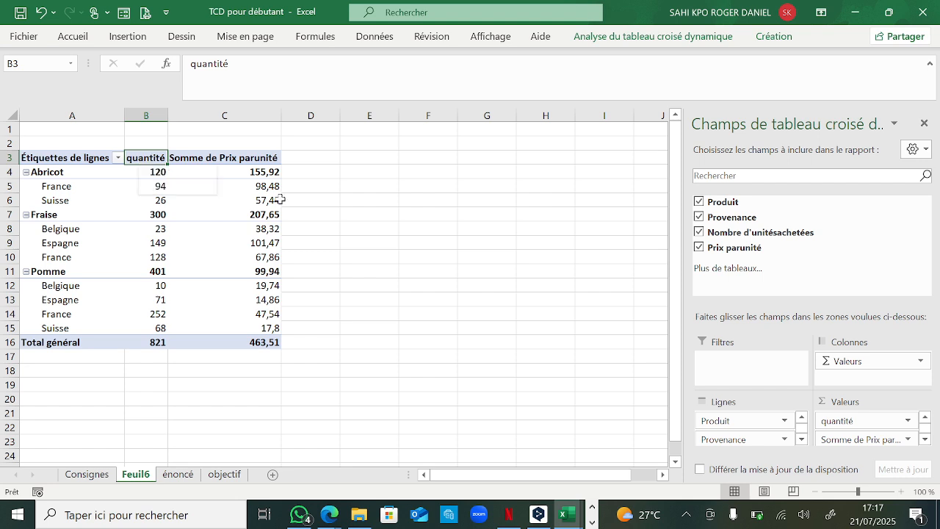
pyautogui.click(908, 440)
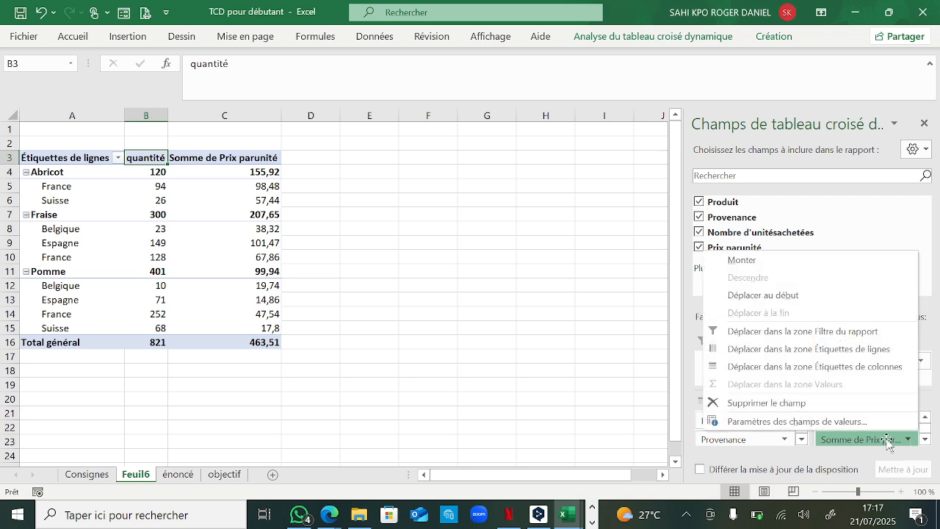
pyautogui.click(833, 425)
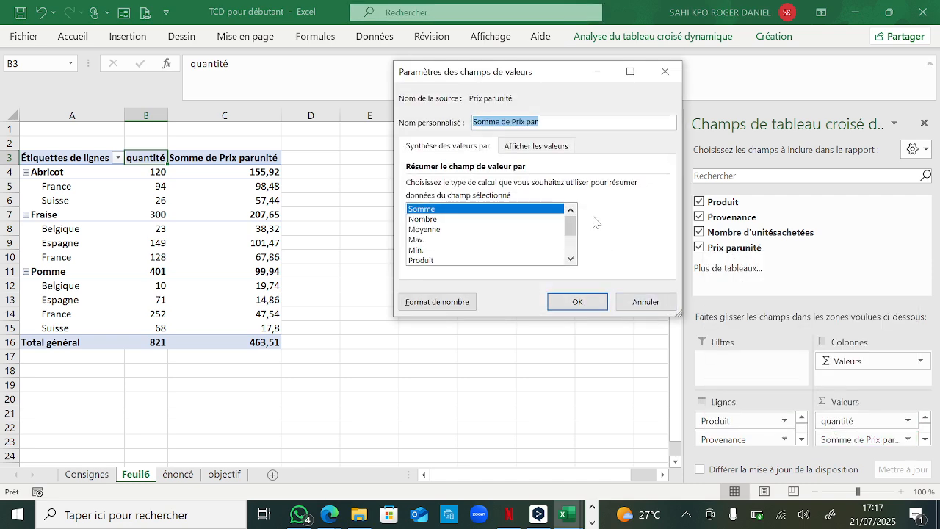
pyautogui.write('prix_unité')
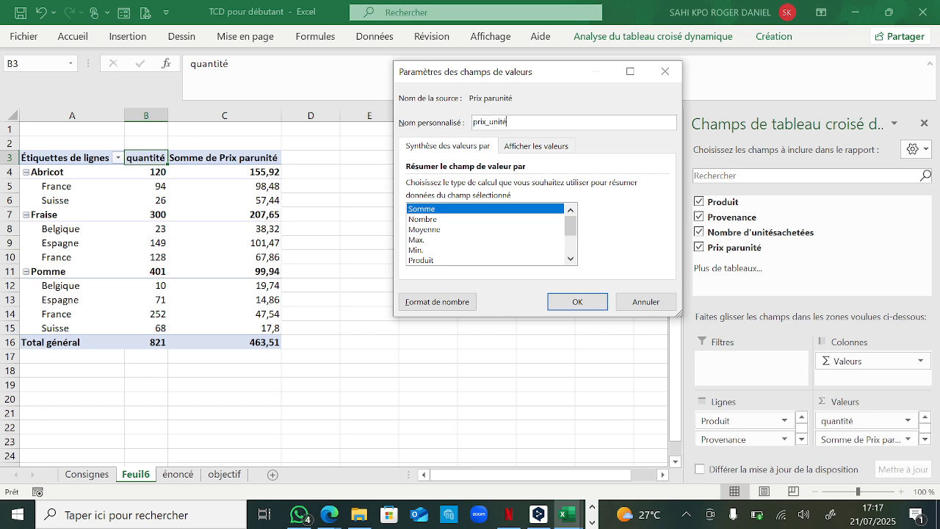
pyautogui.press('Return')
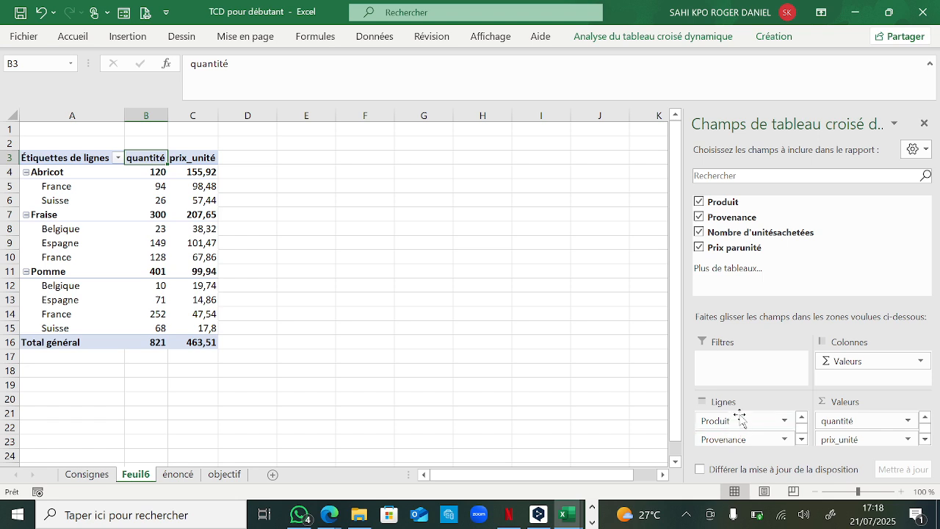
# Move Provenance ahead of Produit in the row fields and compare the layout with the objectif sheet.
pyautogui.click(784, 440)
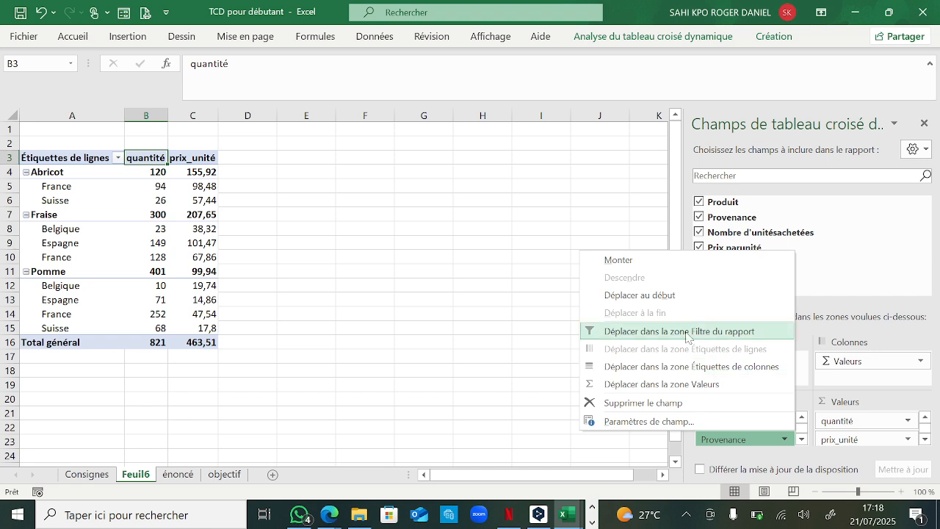
pyautogui.click(652, 296)
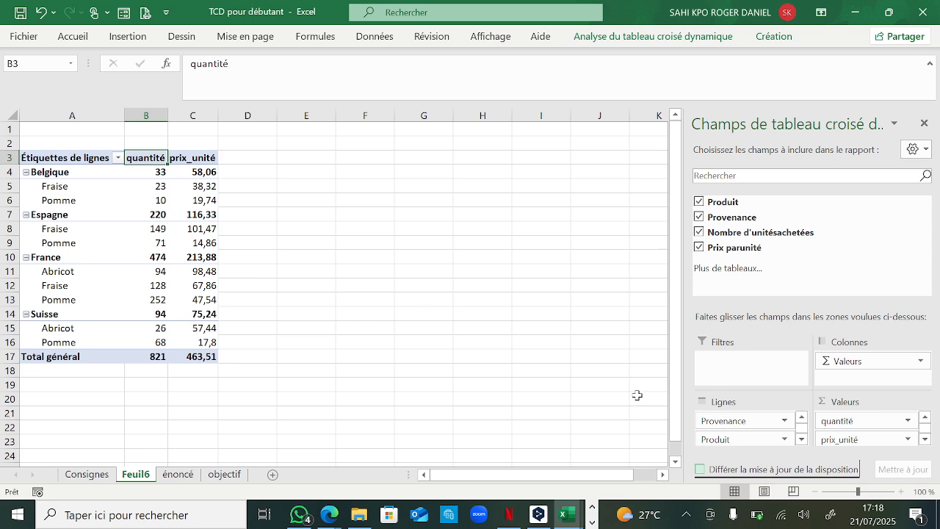
pyautogui.click(213, 479)
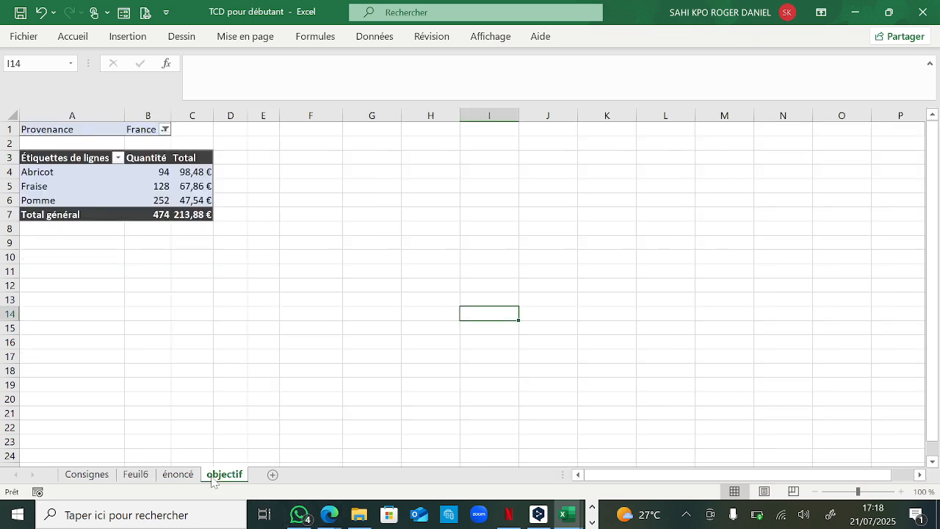
pyautogui.click(136, 474)
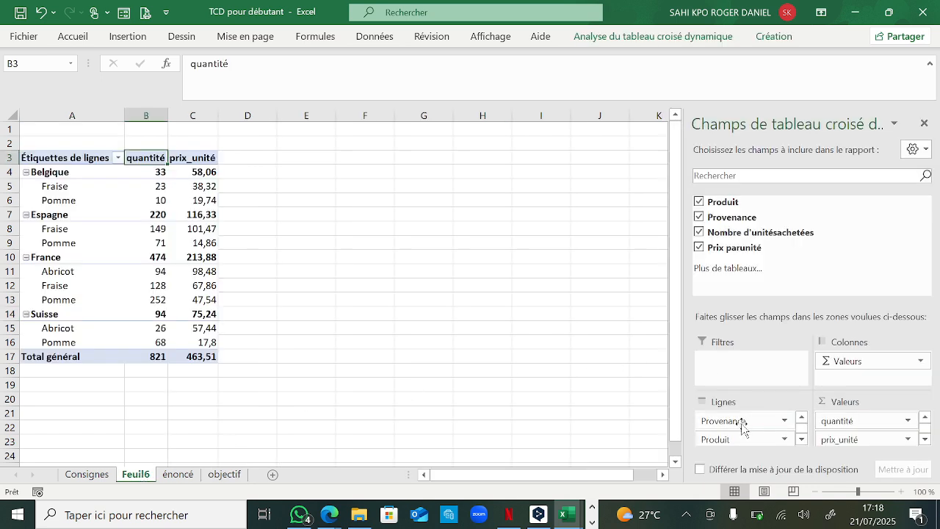
# Move Provenance to the report filter area and filter the pivot table to France.
pyautogui.click(784, 420)
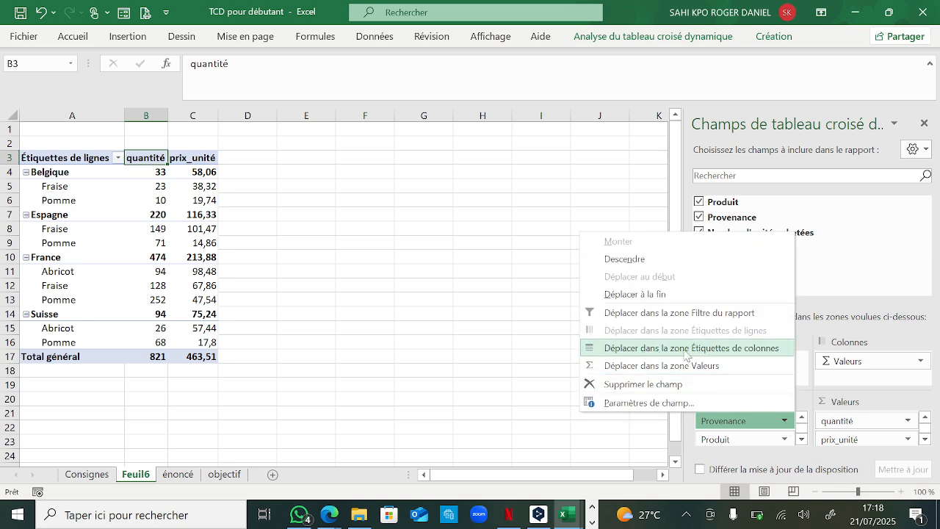
pyautogui.click(696, 314)
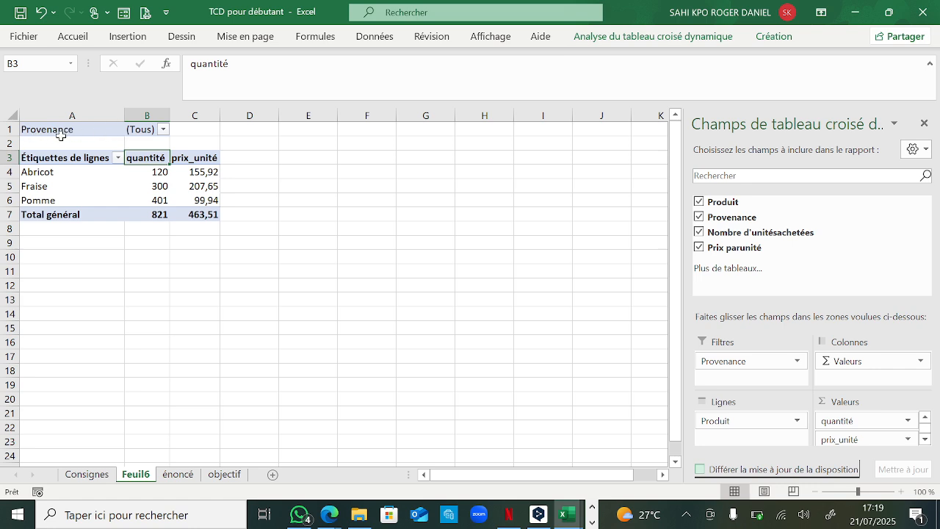
pyautogui.click(163, 130)
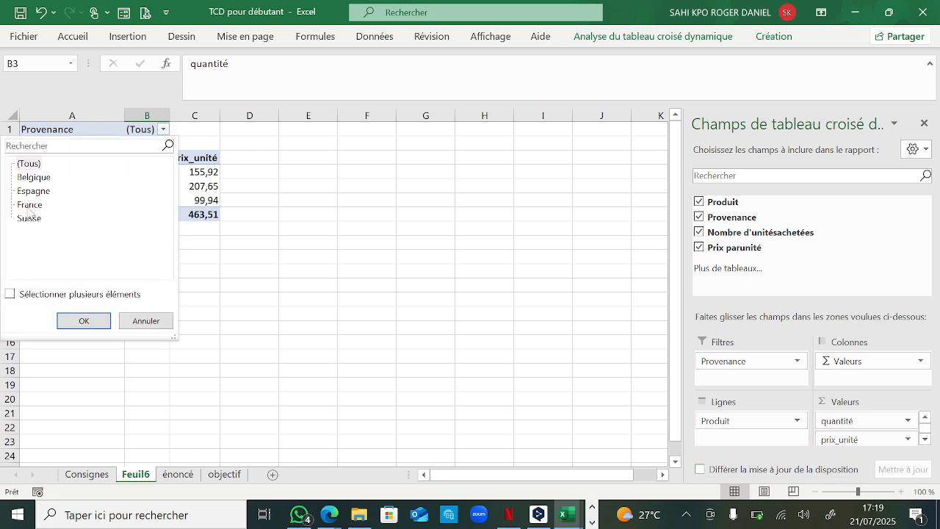
pyautogui.click(30, 207)
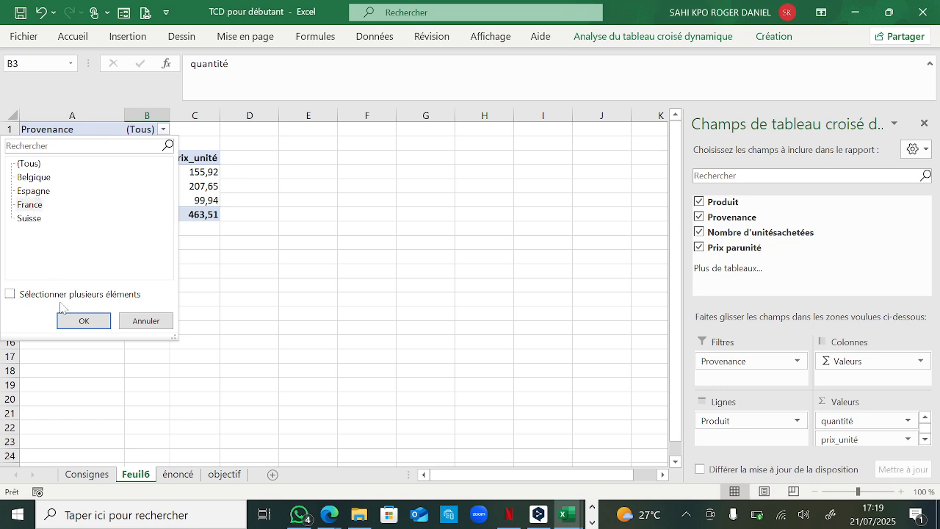
pyautogui.click(84, 321)
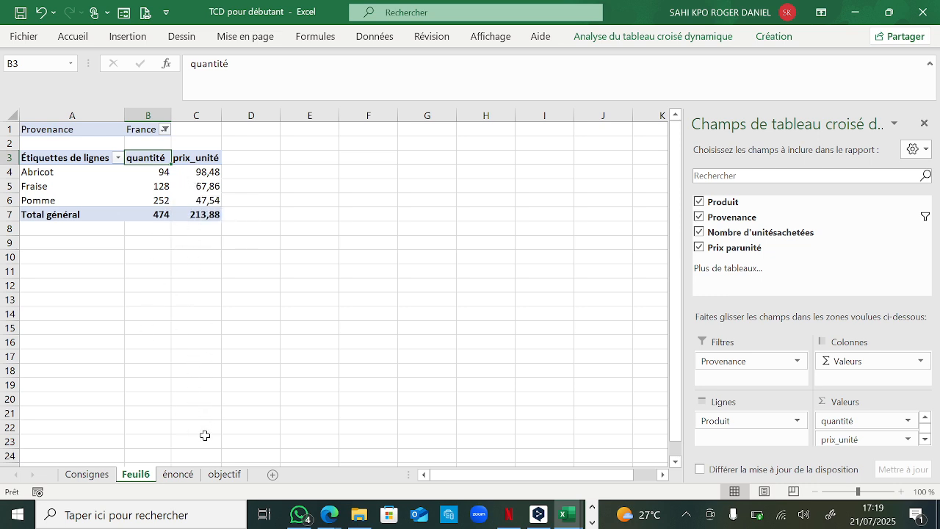
# Add filters to the source table's headers on the énoncé sheet and filter Provenance to France only.
pyautogui.click(179, 474)
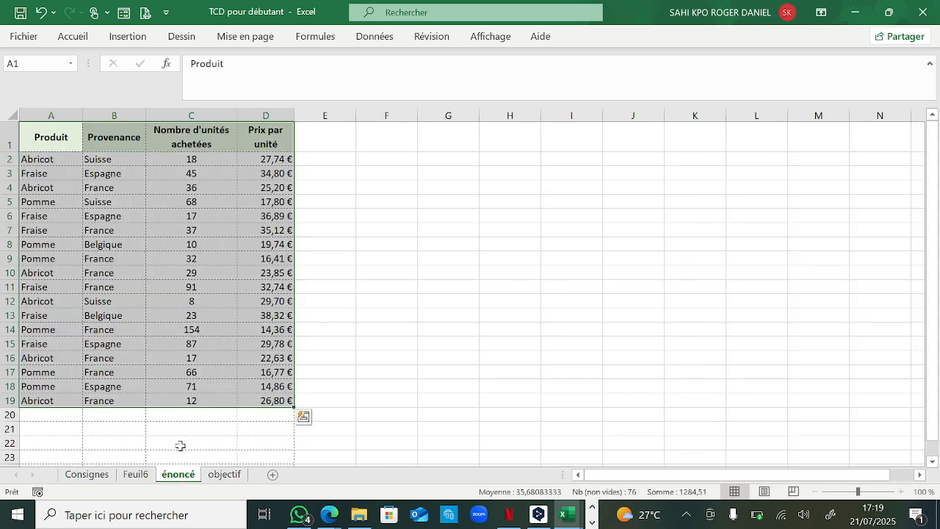
pyautogui.click(374, 36)
pyautogui.click(555, 73)
pyautogui.click(138, 146)
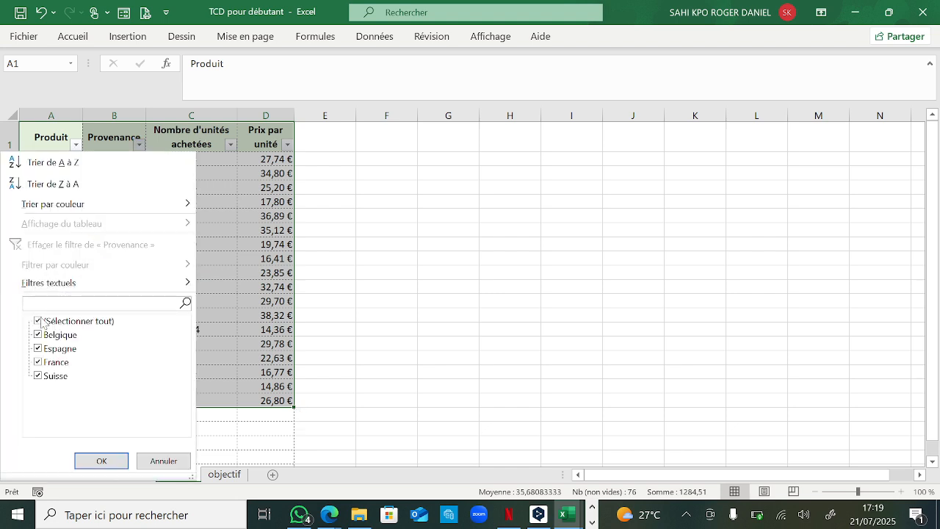
pyautogui.click(38, 321)
pyautogui.click(39, 362)
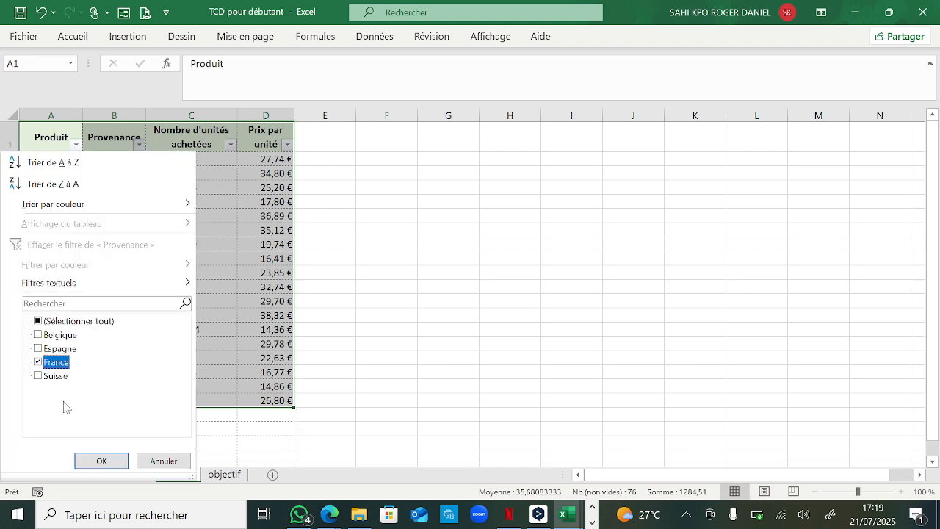
pyautogui.click(102, 461)
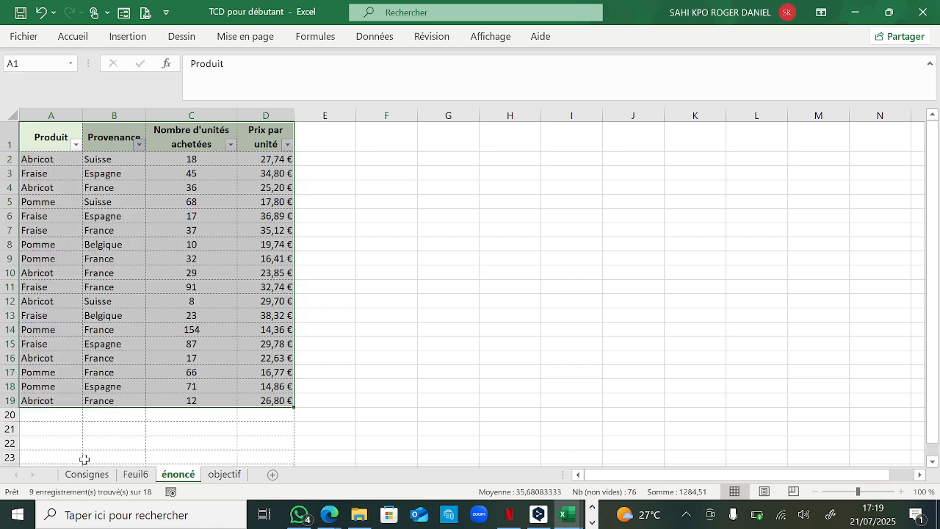
# Filter the source table's Produit column to Abricot only.
pyautogui.click(75, 145)
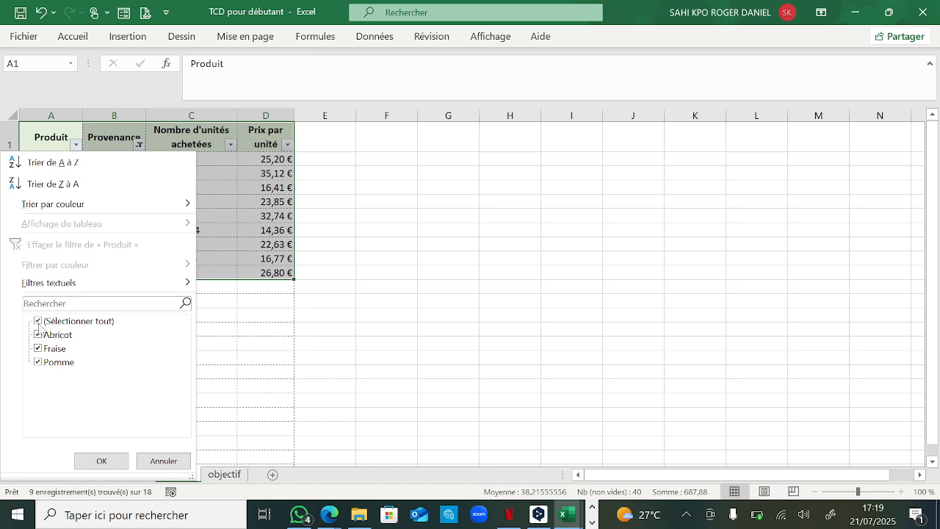
pyautogui.click(39, 325)
pyautogui.click(39, 334)
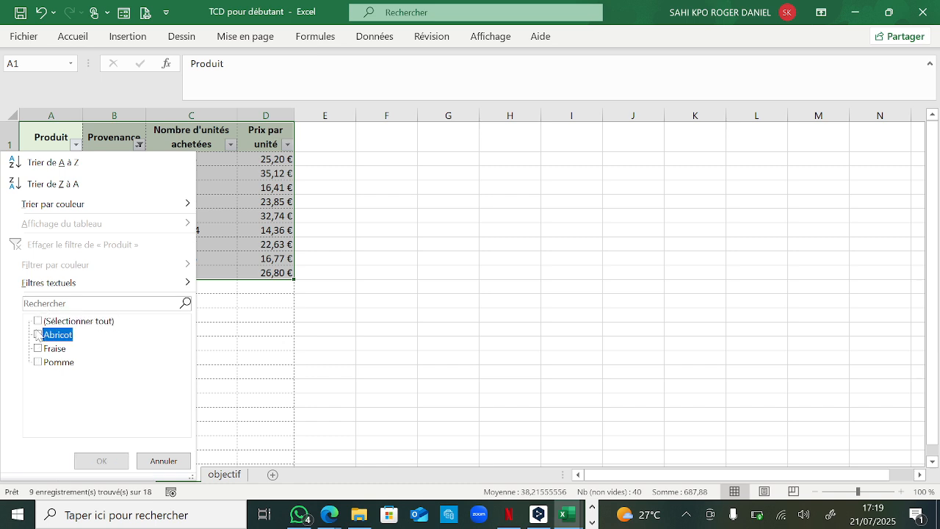
pyautogui.click(94, 460)
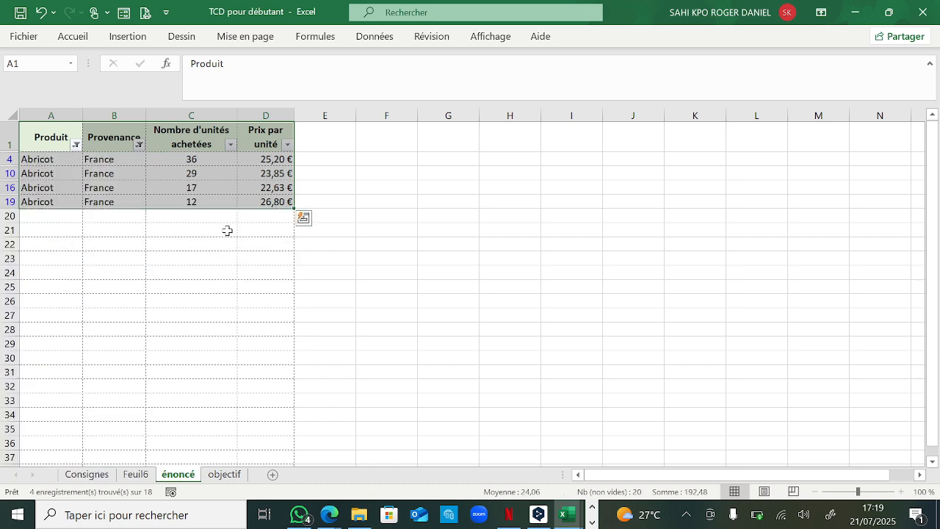
# Sum the filtered Abricot unit prices by selecting them and compare the sum with the pivot table on Feuil6.
pyautogui.moveTo(274, 160); pyautogui.dragTo(272, 201)
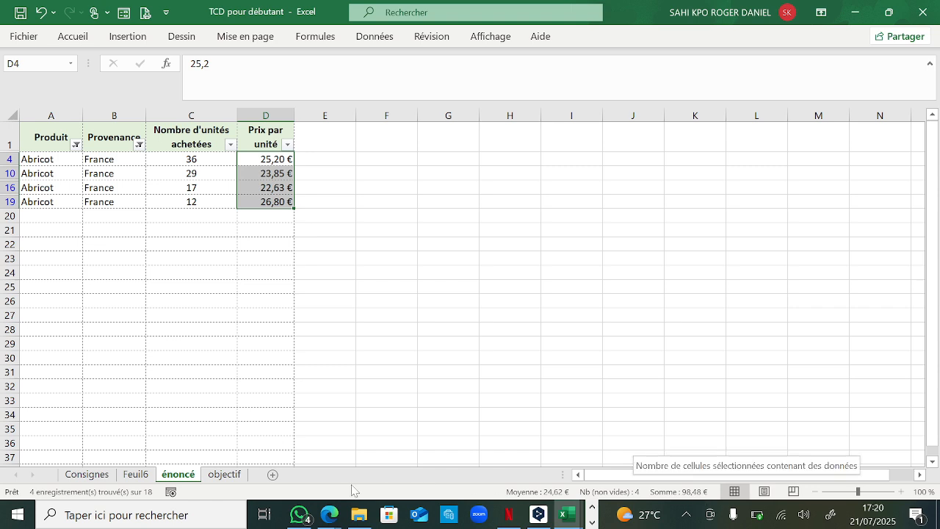
pyautogui.click(136, 477)
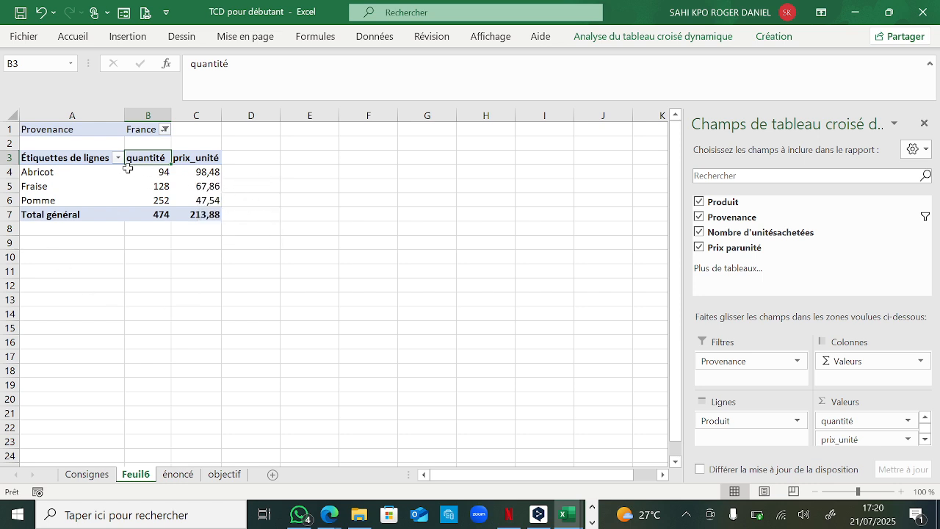
pyautogui.click(188, 476)
pyautogui.click(136, 474)
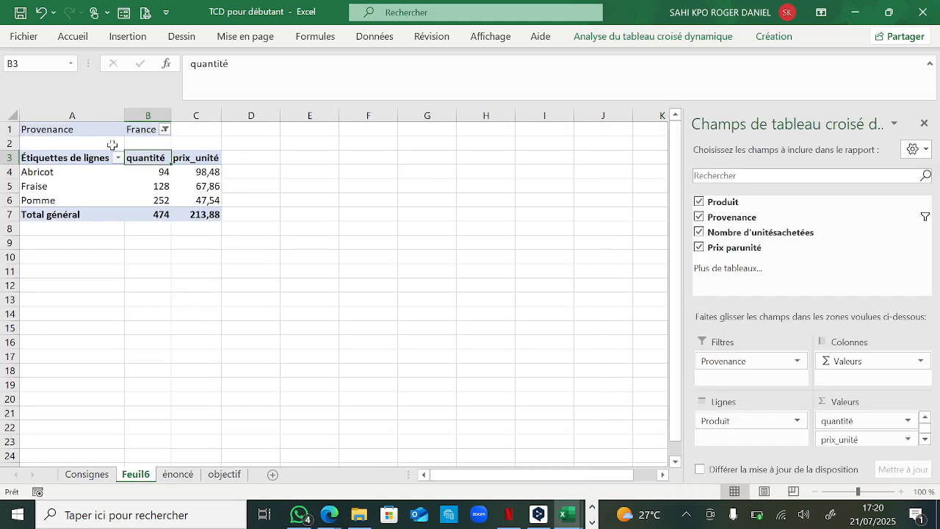